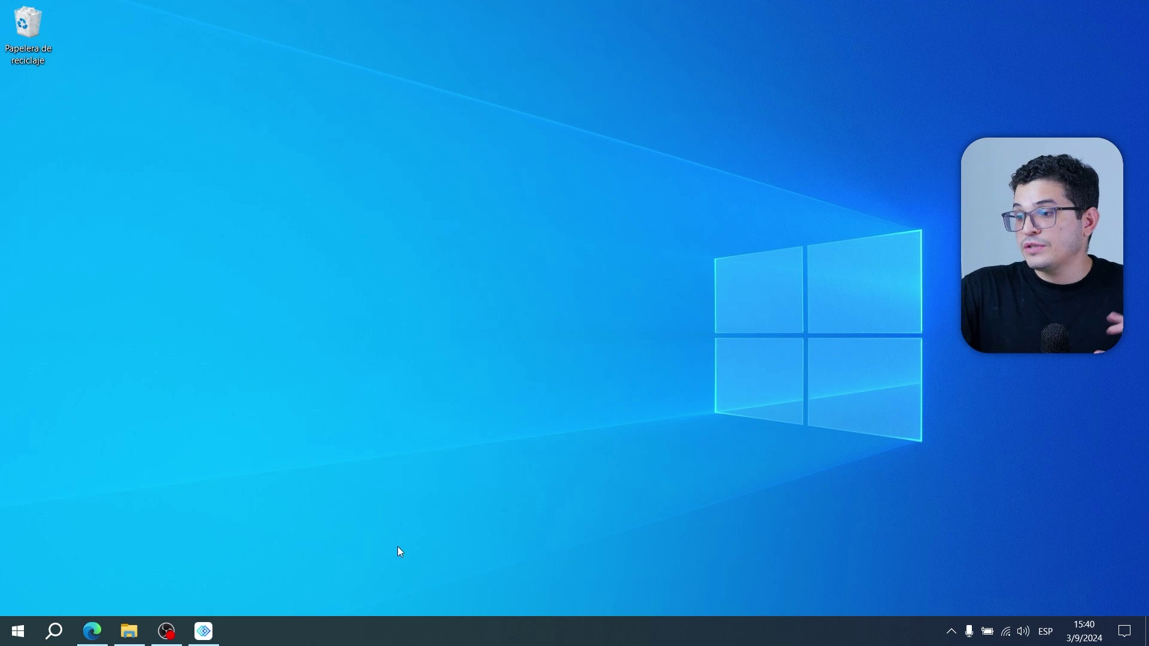
- Launch Adobe Photoshop 2024 from Windows search using 'ph'
{"action": "left_click", "coordinate": [54, 631]}
{"action": "type", "text": "ph"}
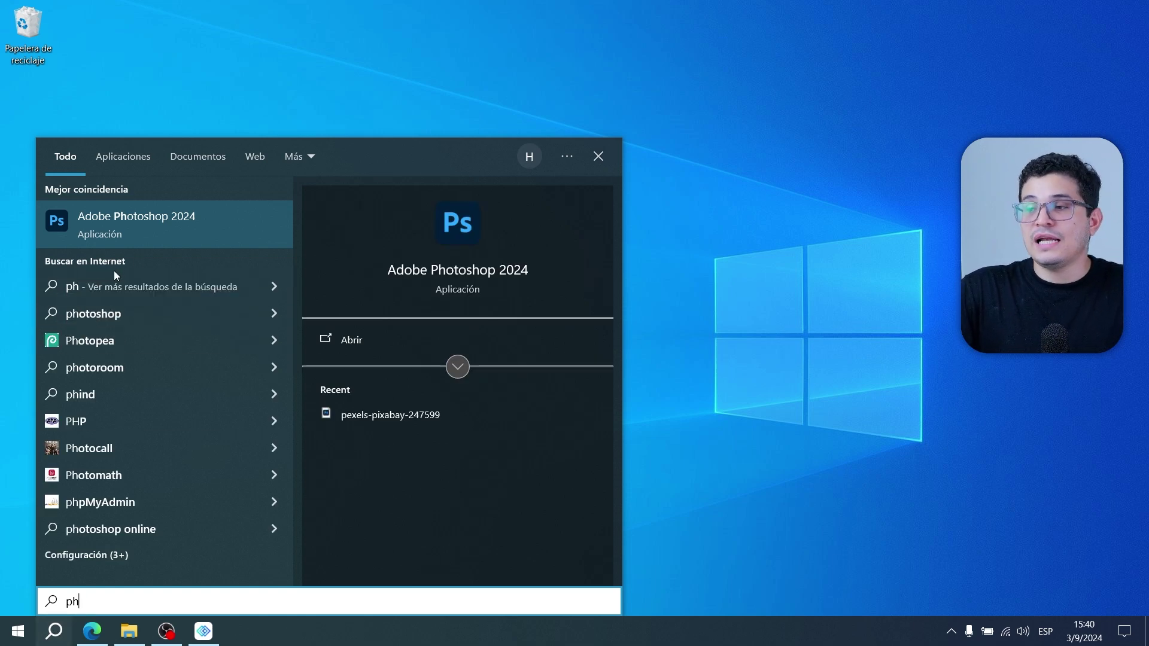
{"action": "left_click", "coordinate": [134, 237]}
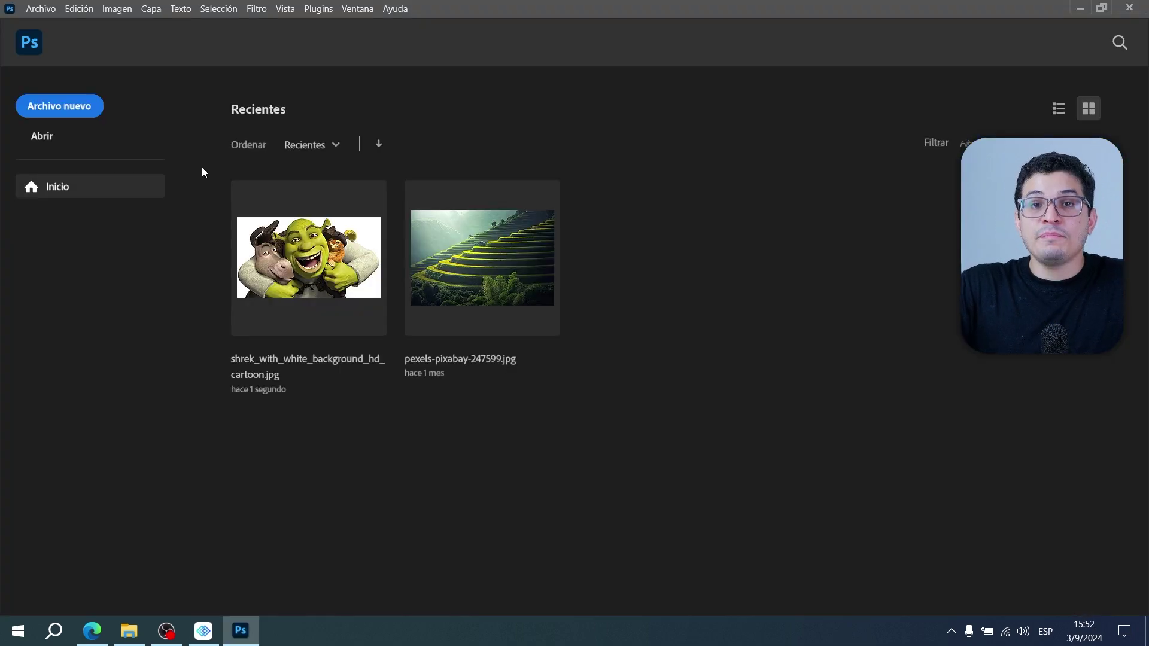
- Open shrek_with_white_background_hd_cartoon from the Downloads folder
{"action": "left_click", "coordinate": [40, 8]}
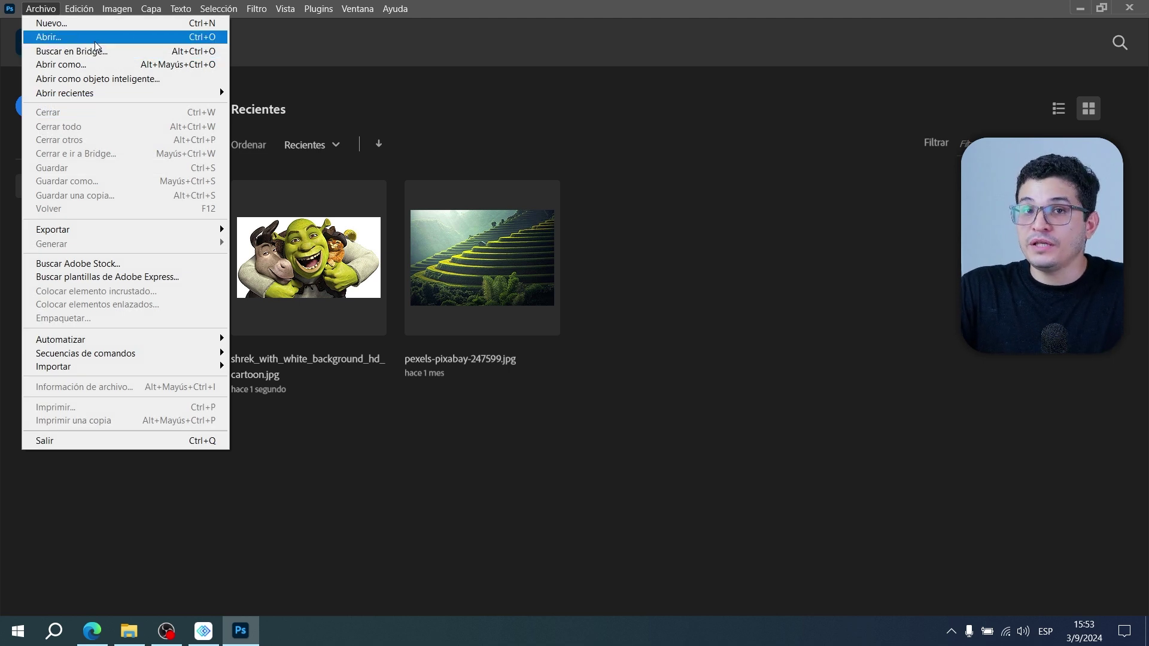
{"action": "left_click", "coordinate": [96, 37]}
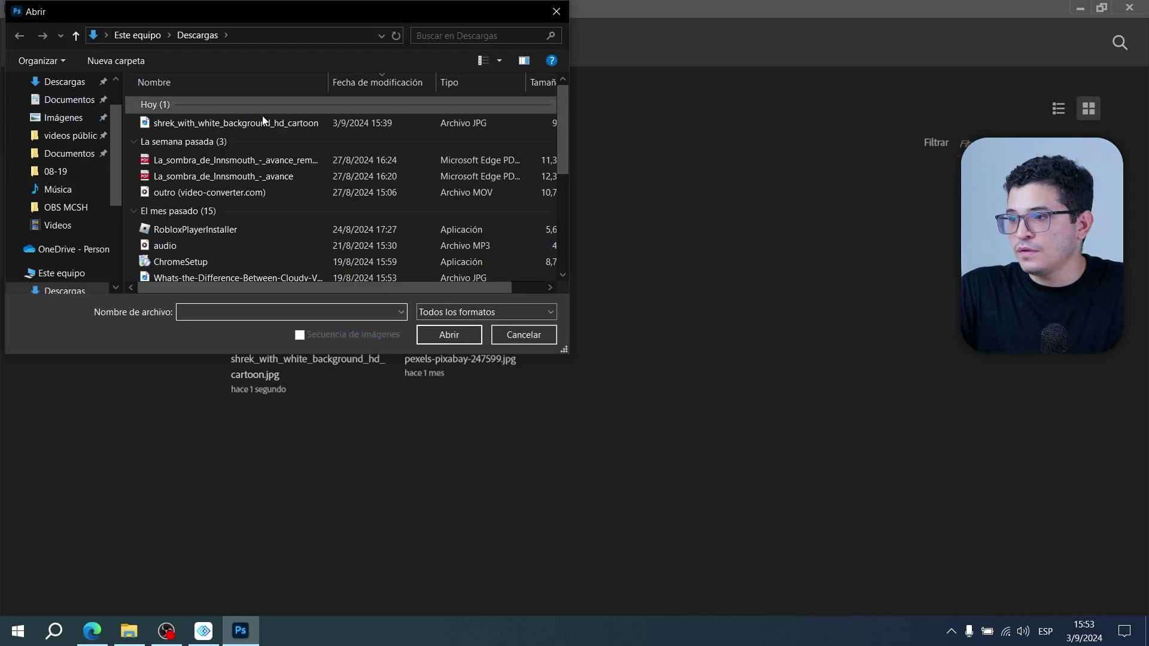
{"action": "left_click", "coordinate": [225, 123]}
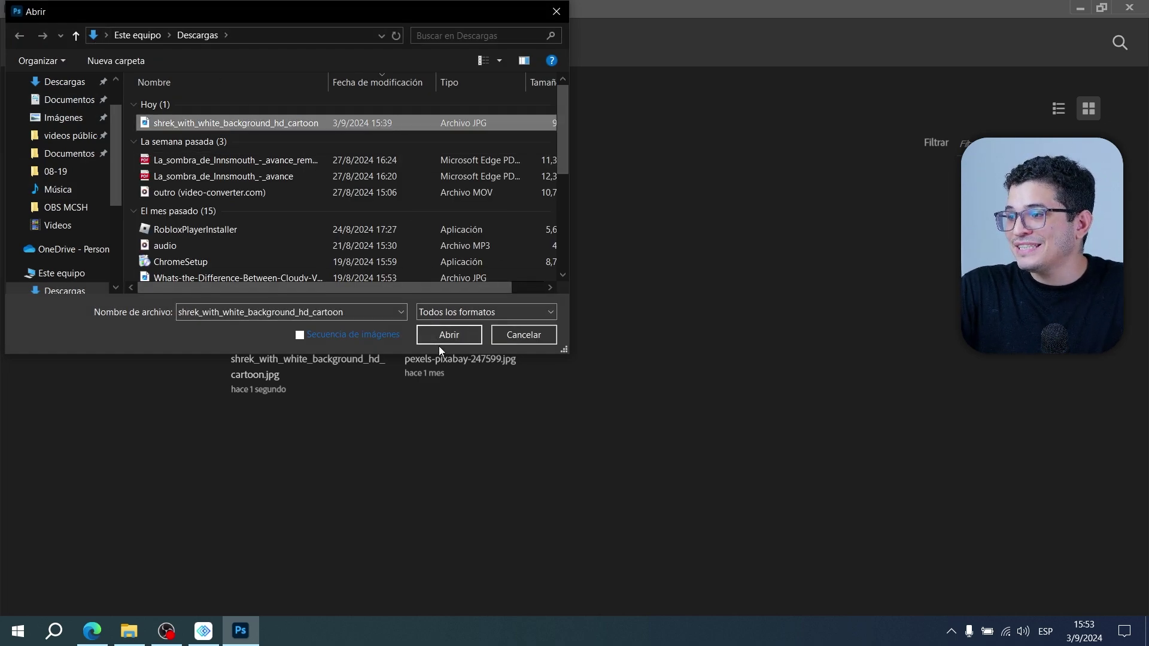
{"action": "left_click", "coordinate": [465, 339]}
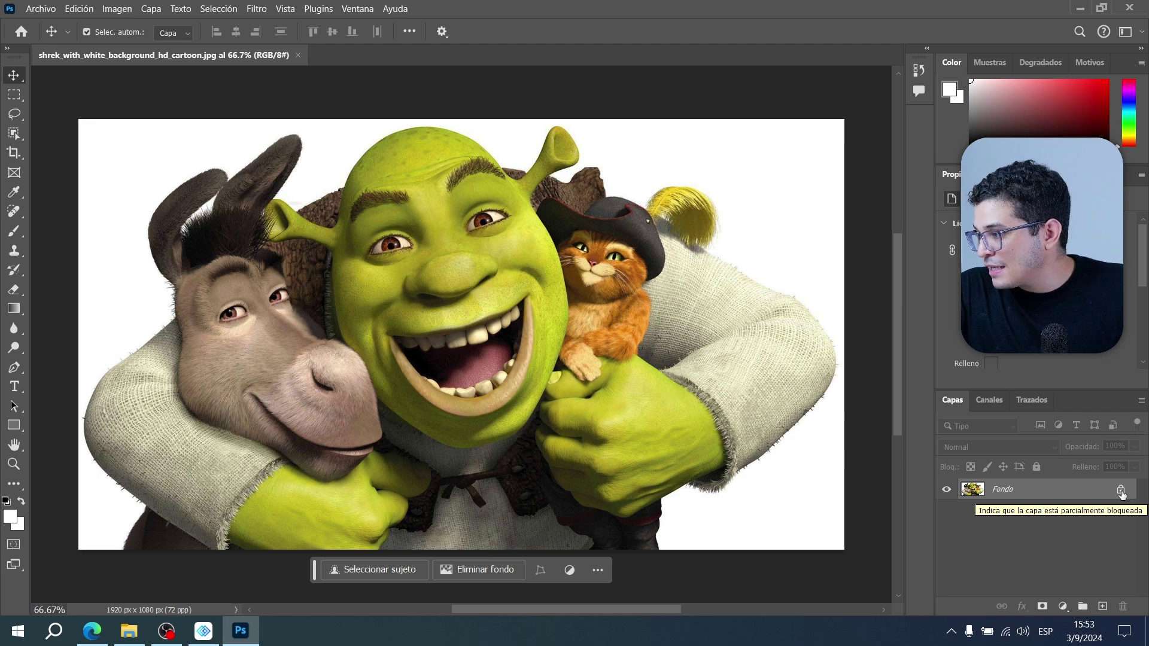
- Unlock the Fondo layer, select the white with Color Range at tolerance 132, and delete it
{"action": "left_click", "coordinate": [1122, 491]}
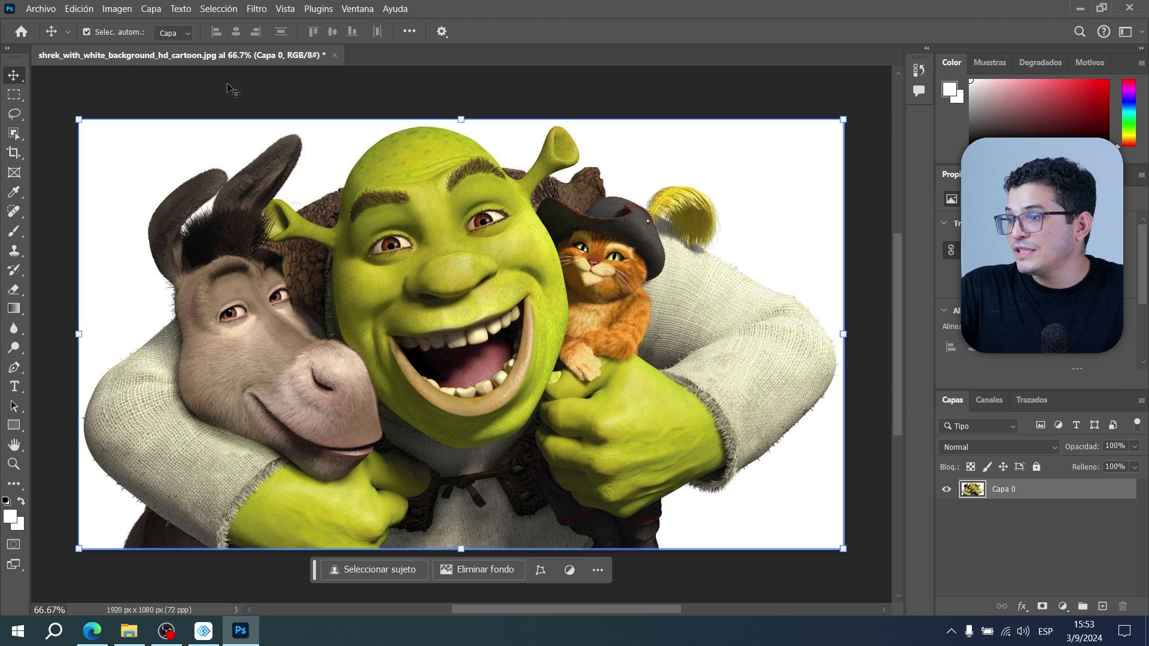
{"action": "left_click", "coordinate": [215, 8]}
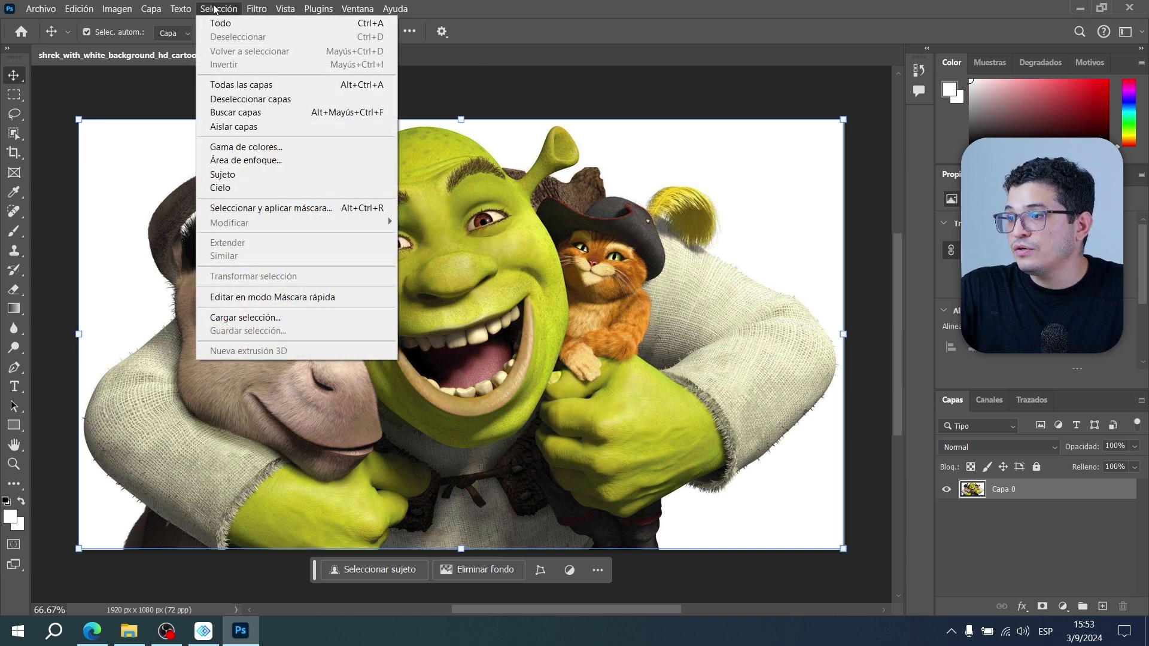
{"action": "left_click", "coordinate": [275, 147]}
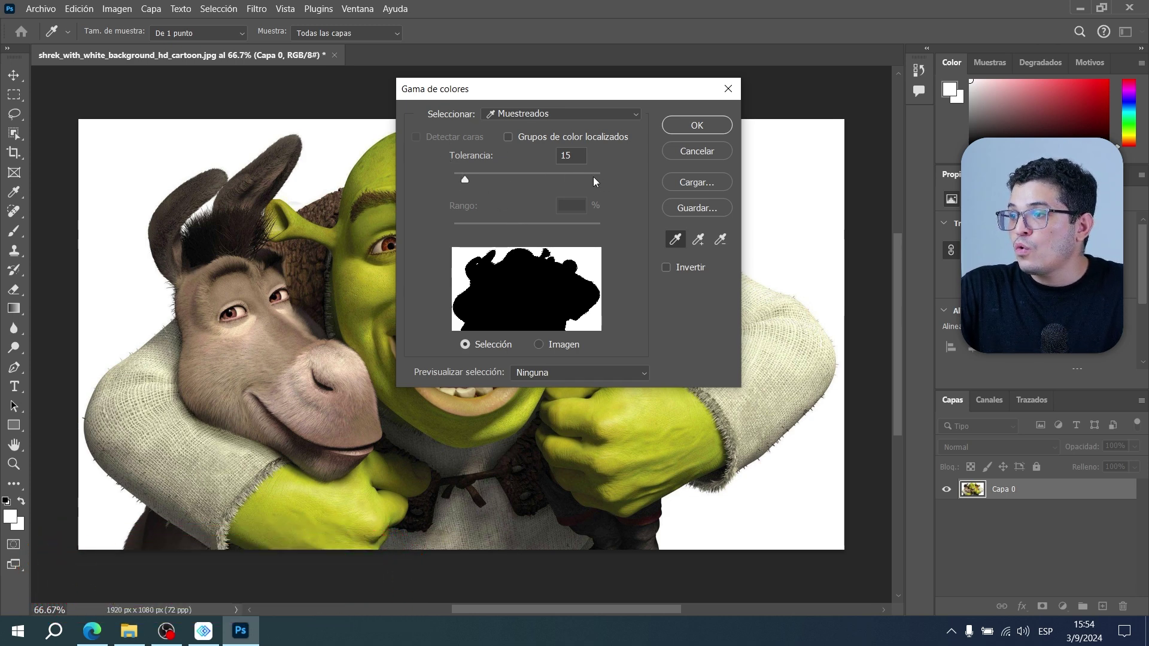
{"action": "left_click_drag", "start_coordinate": [462, 181], "coordinate": [607, 181]}
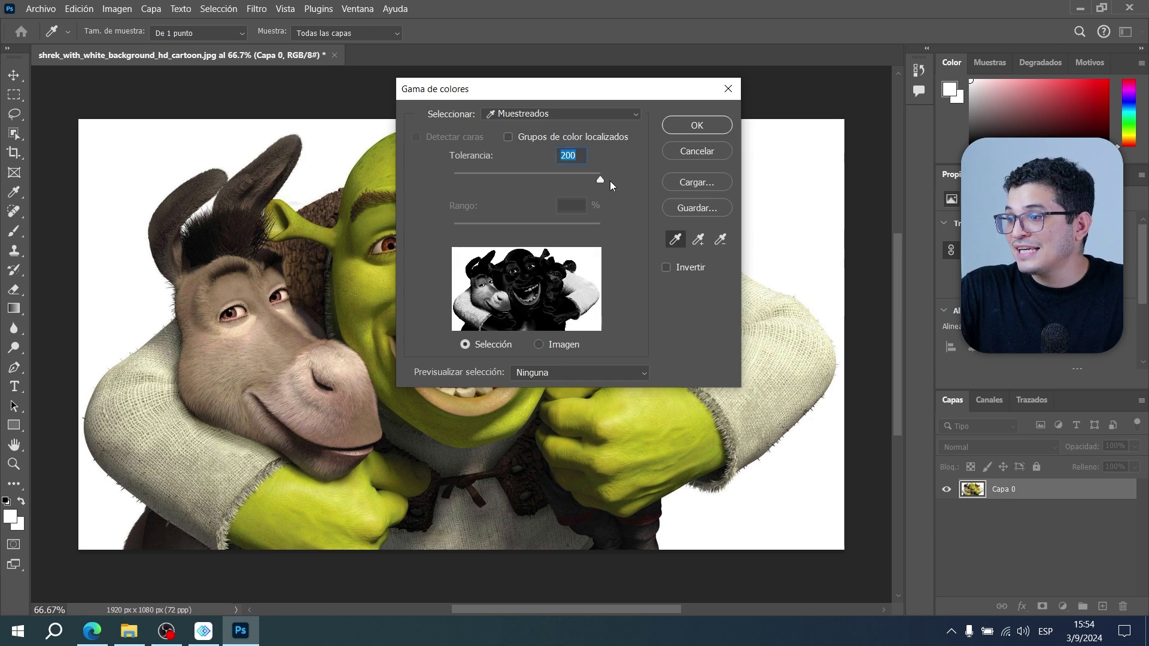
{"action": "left_click_drag", "start_coordinate": [602, 182], "coordinate": [466, 182]}
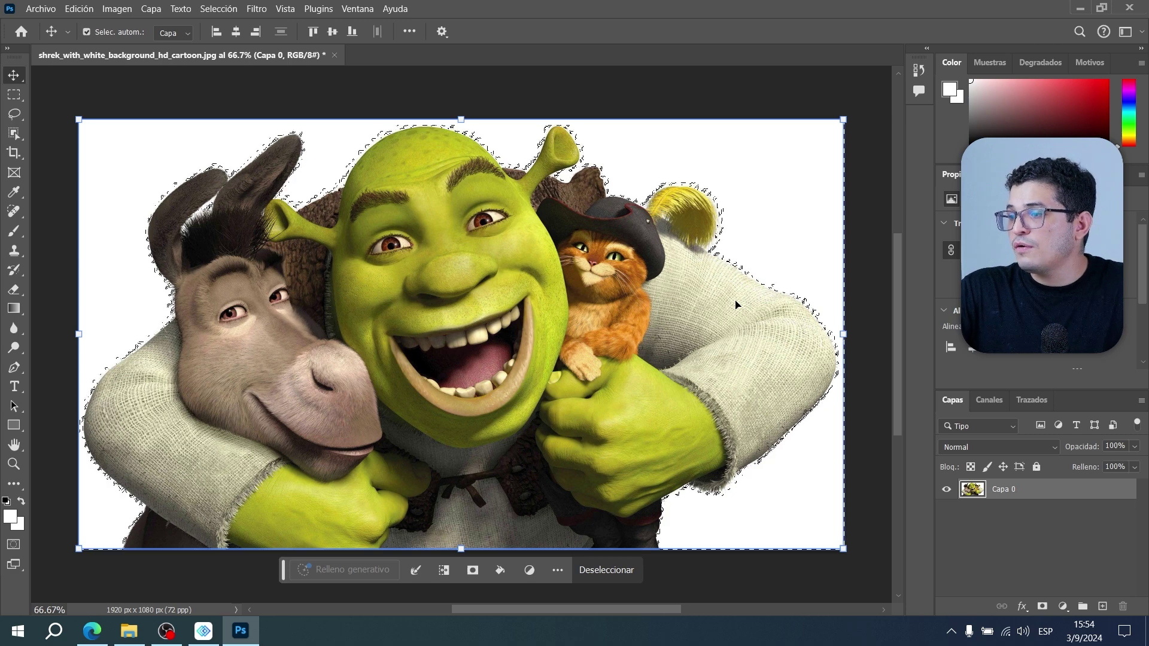
{"action": "key", "text": "Delete"}
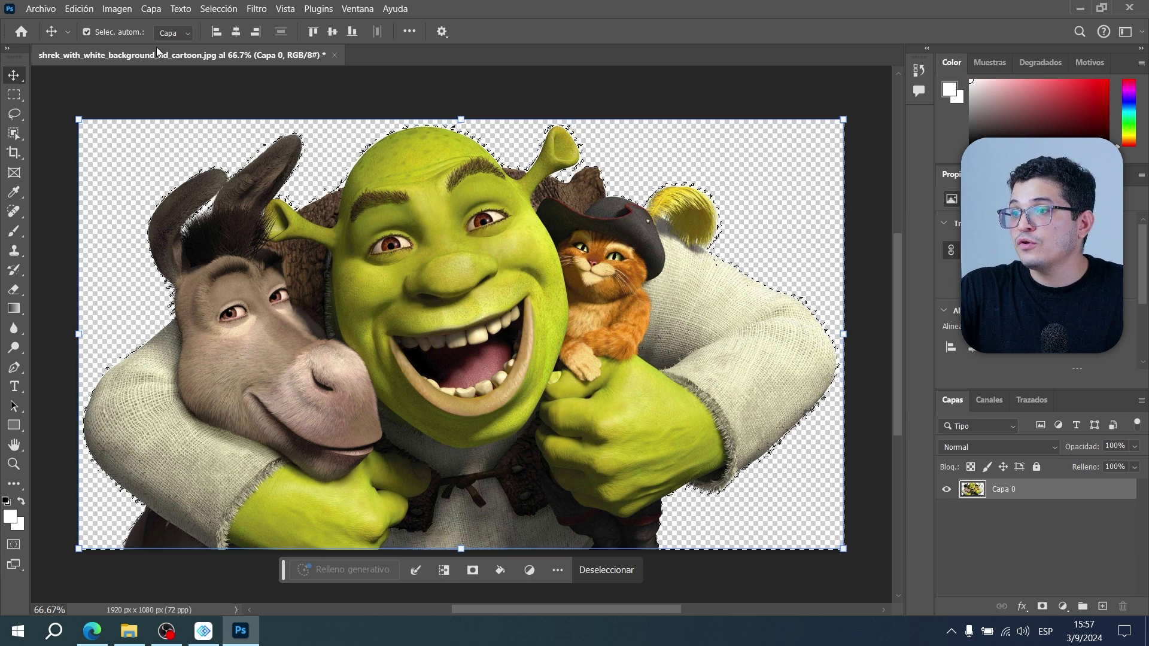
- Set up a Save for Web (legacy) export with PNG-24 as the format
{"action": "left_click", "coordinate": [39, 10]}
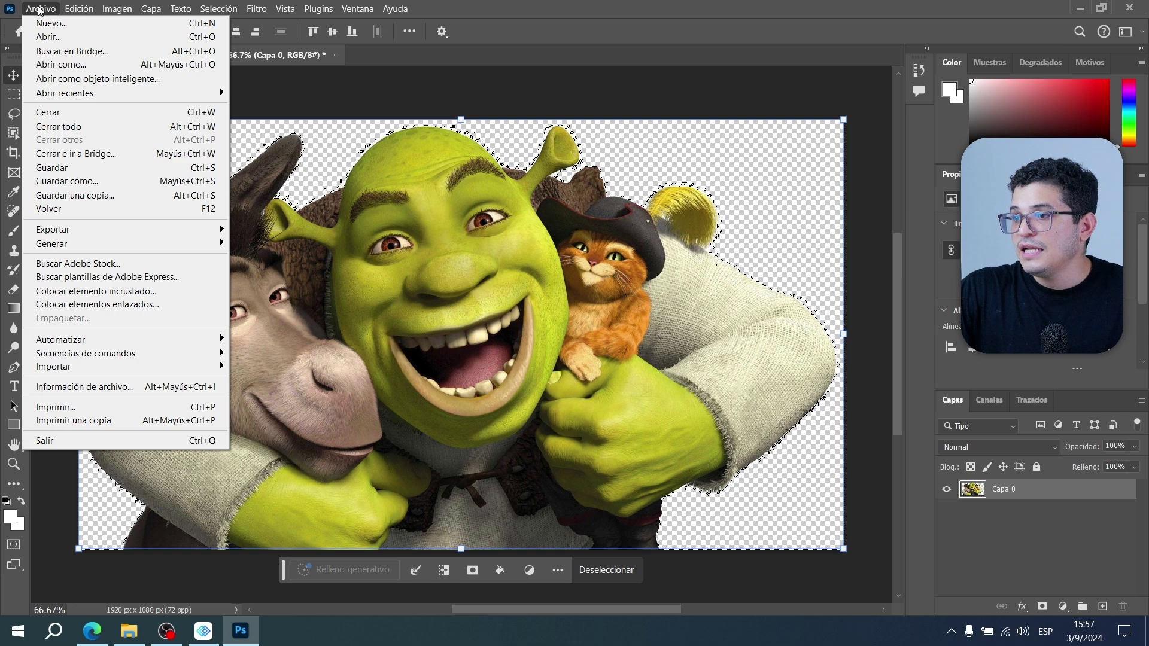
{"action": "mouse_move", "coordinate": [126, 230]}
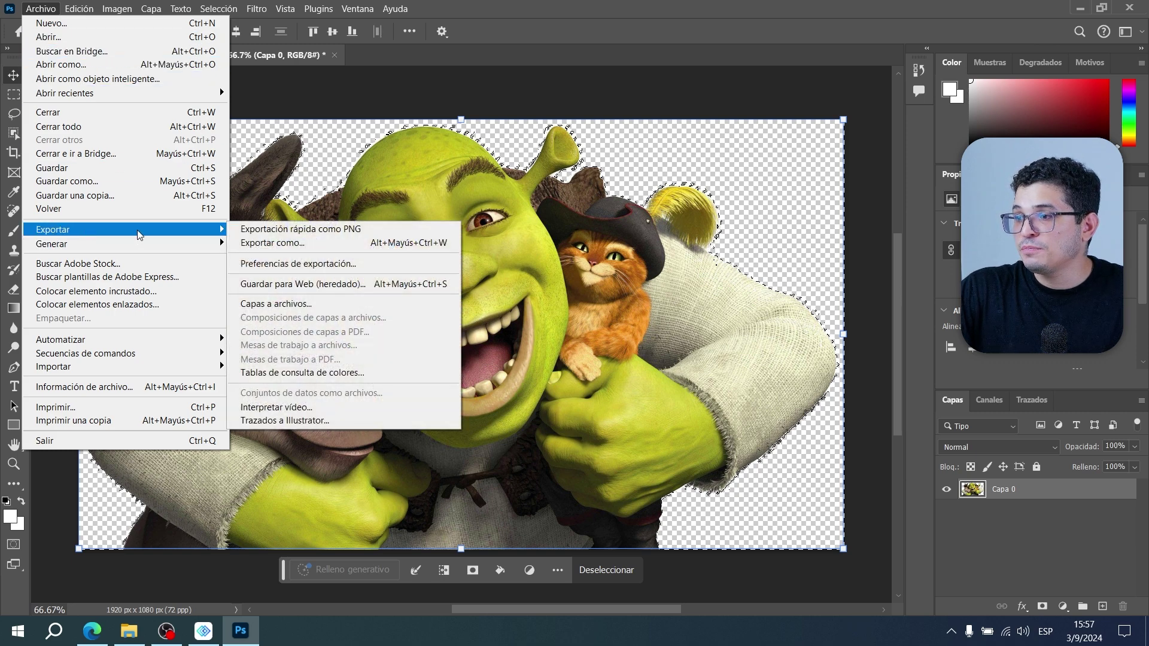
{"action": "left_click", "coordinate": [318, 289]}
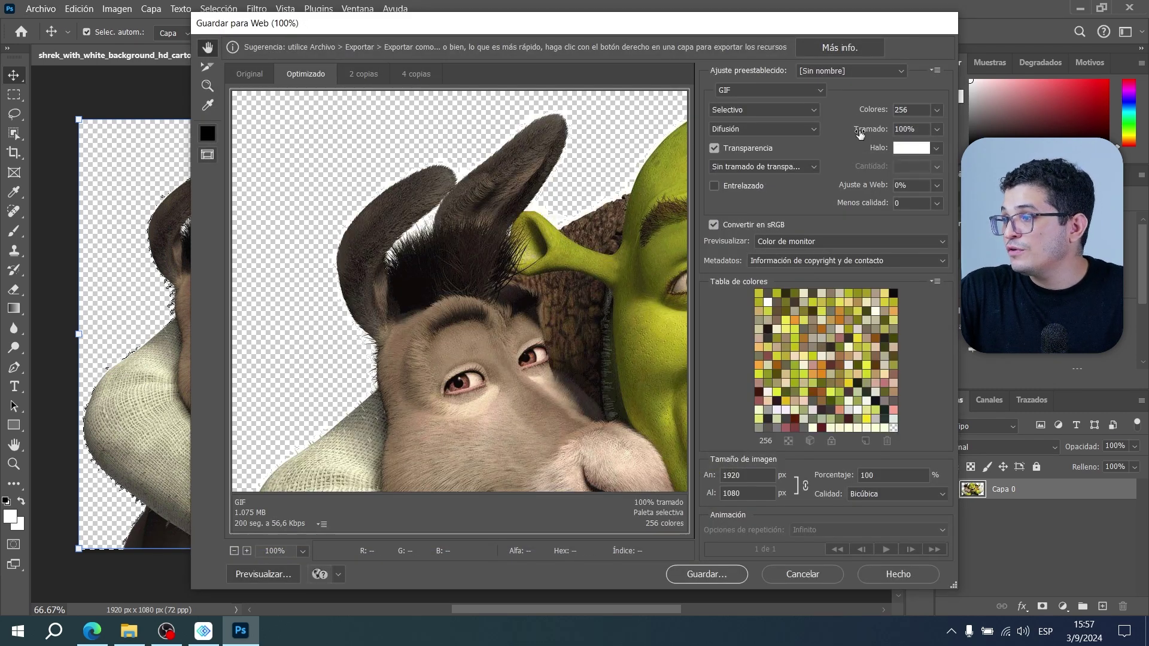
{"action": "left_click", "coordinate": [821, 91]}
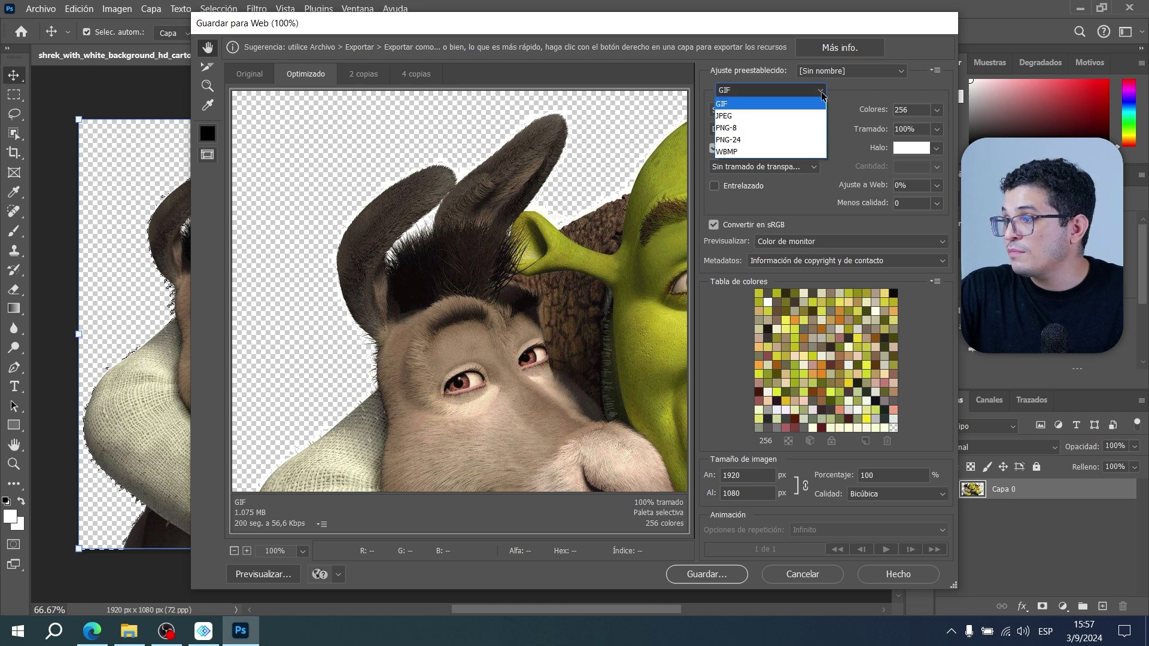
{"action": "left_click", "coordinate": [742, 141]}
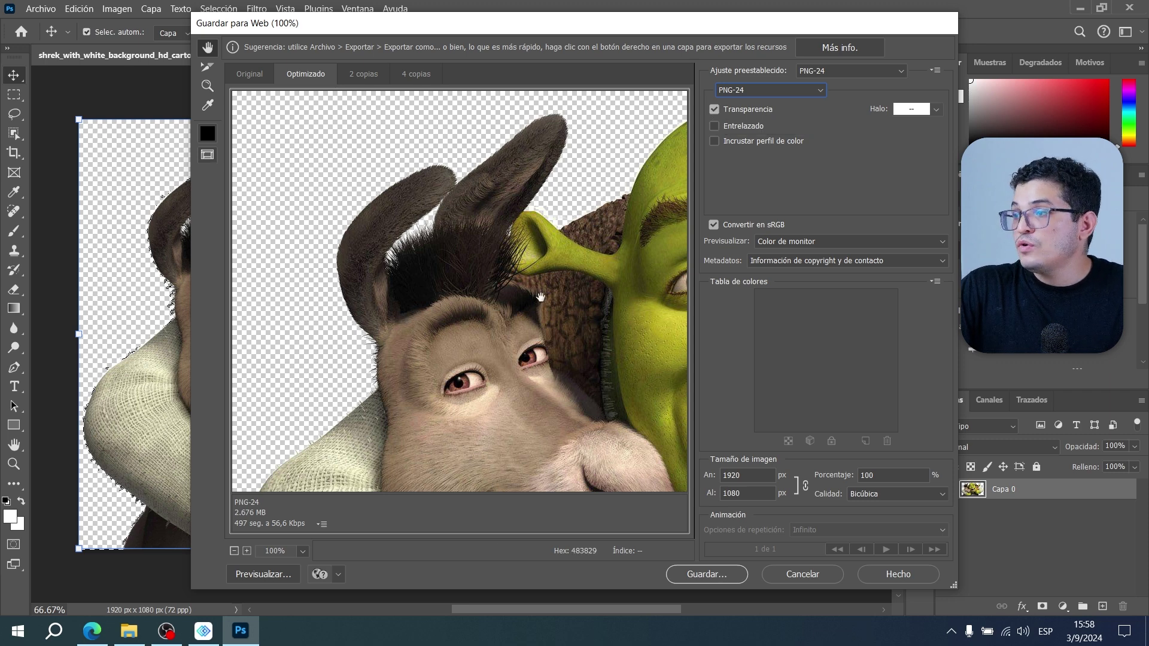
- Save the PNG-24 file to the Desktop (Escritorio)
{"action": "left_click", "coordinate": [717, 577]}
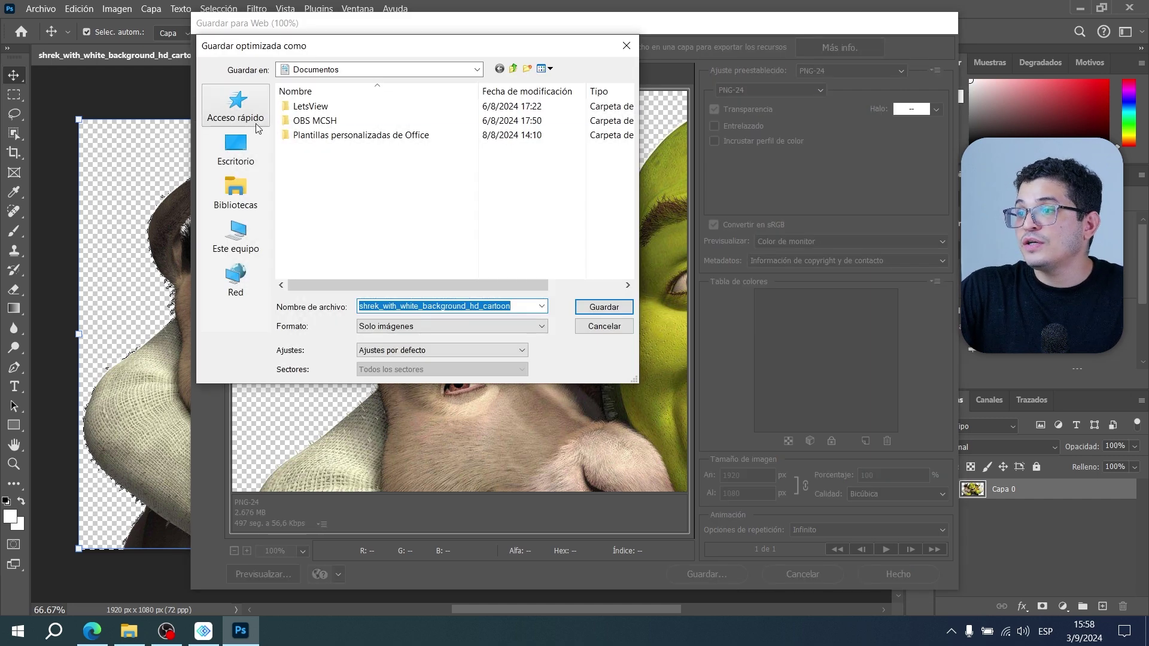
{"action": "left_click", "coordinate": [243, 163]}
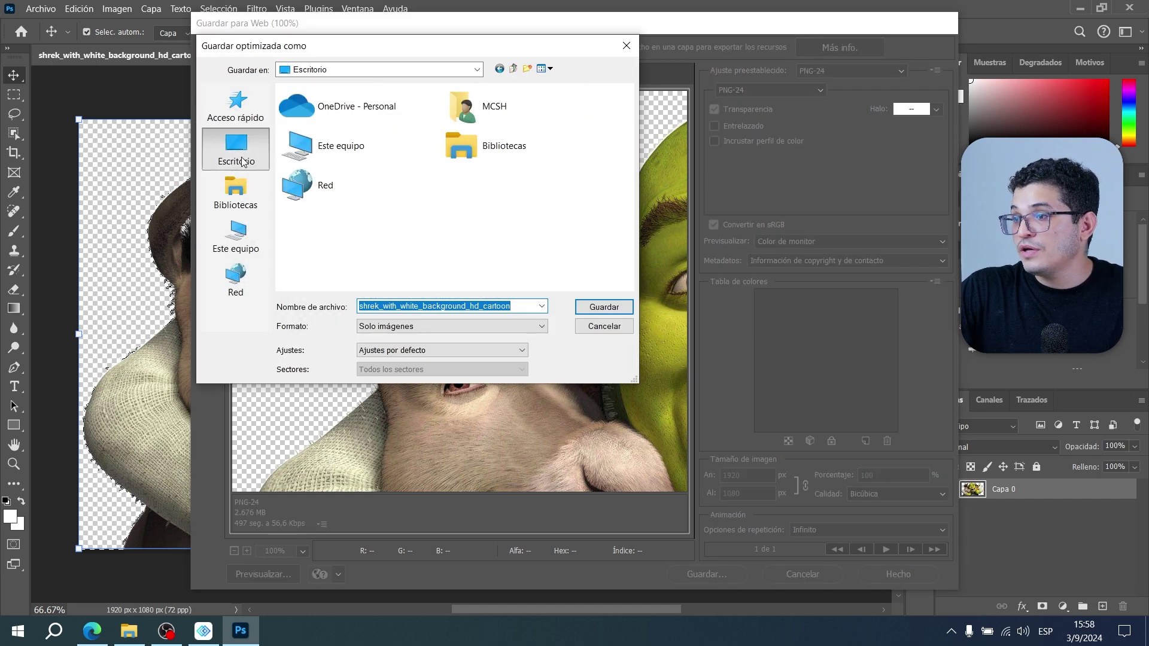
{"action": "left_click", "coordinate": [603, 307]}
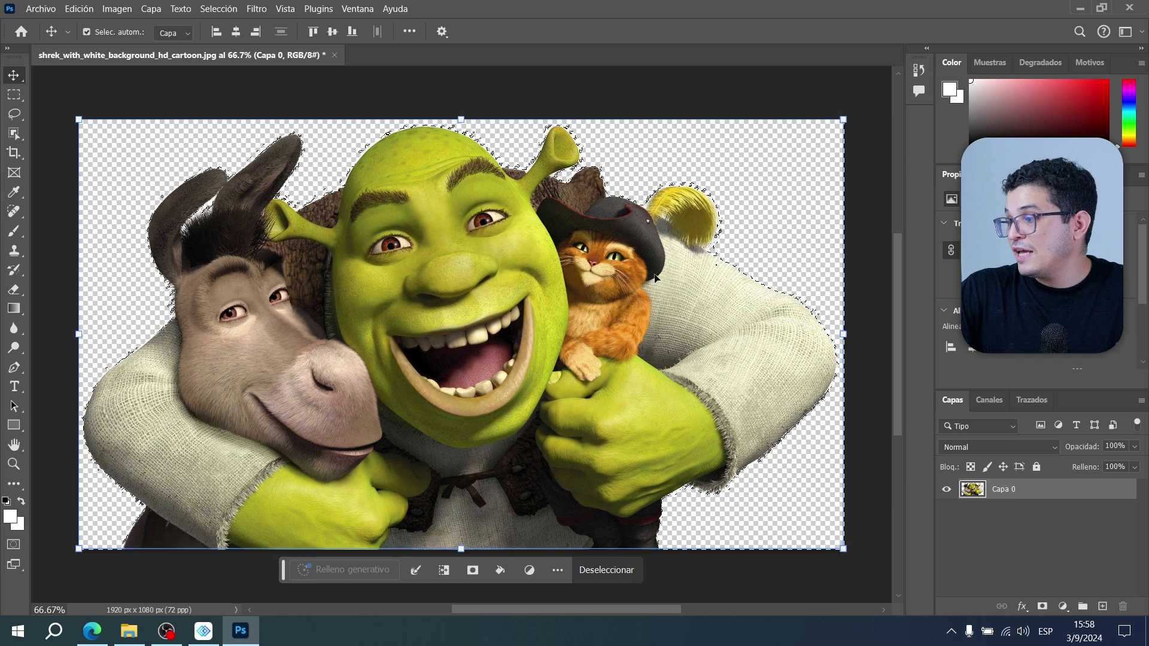
- Open the exported Shrek PNG from the desktop in Windows Photos and inspect its transparency
{"action": "key", "text": "super+d"}
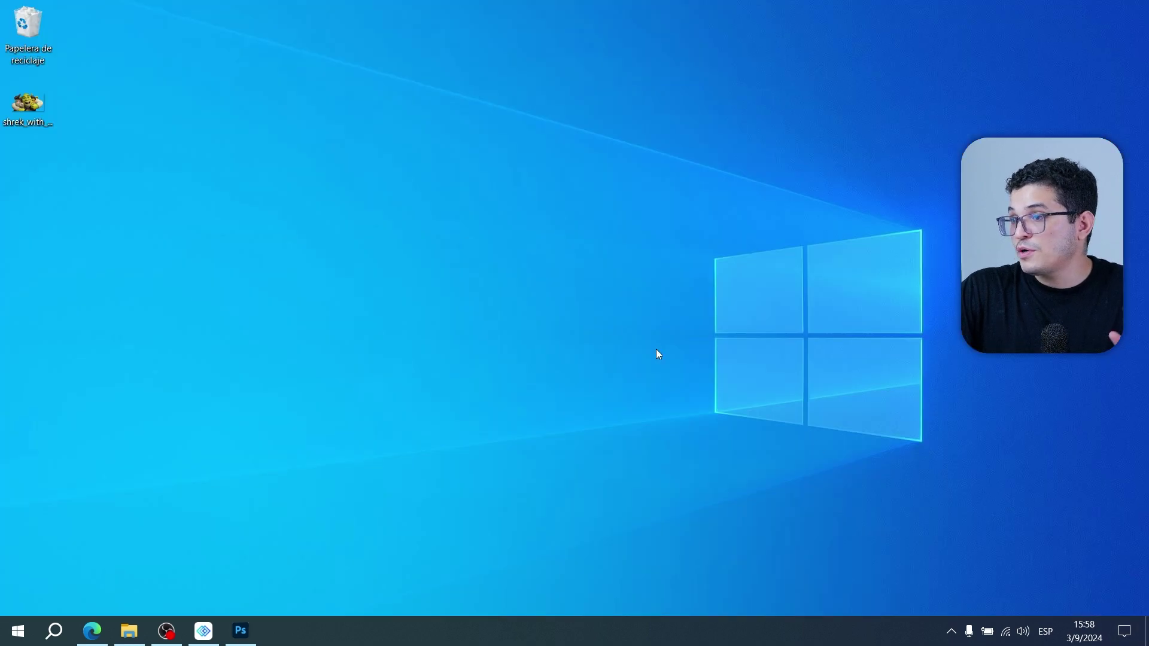
{"action": "double_click", "coordinate": [30, 106]}
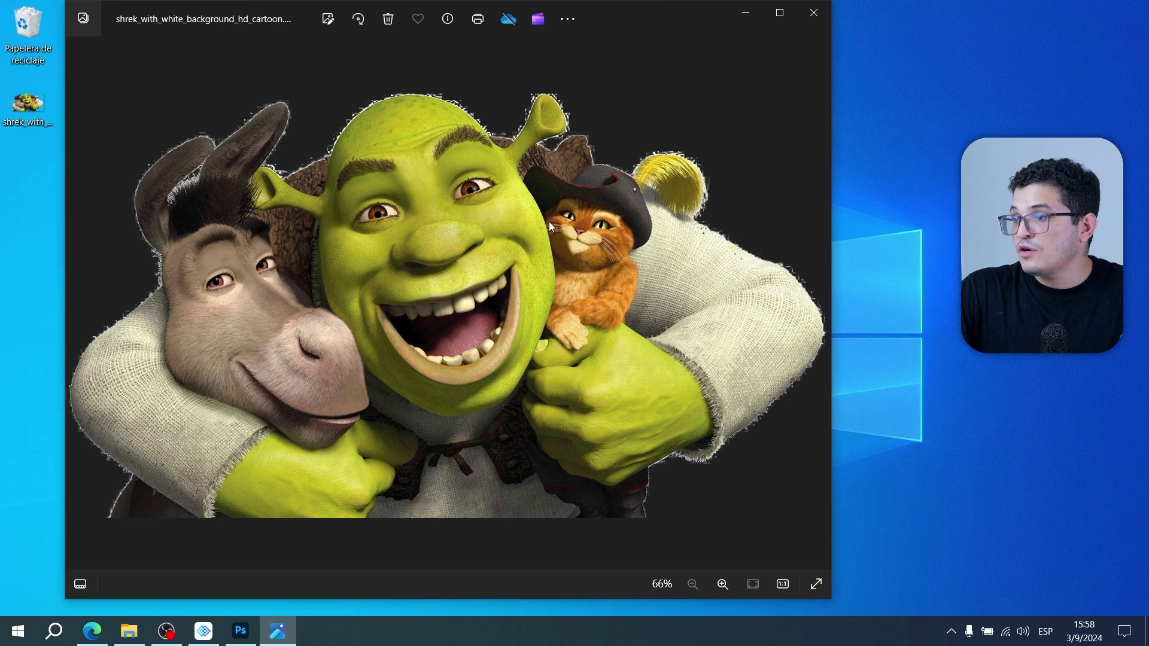
{"action": "scroll", "coordinate": [645, 309], "scroll_direction": "up", "scroll_amount": 2}
{"action": "scroll", "coordinate": [645, 310], "scroll_direction": "down", "scroll_amount": 2}
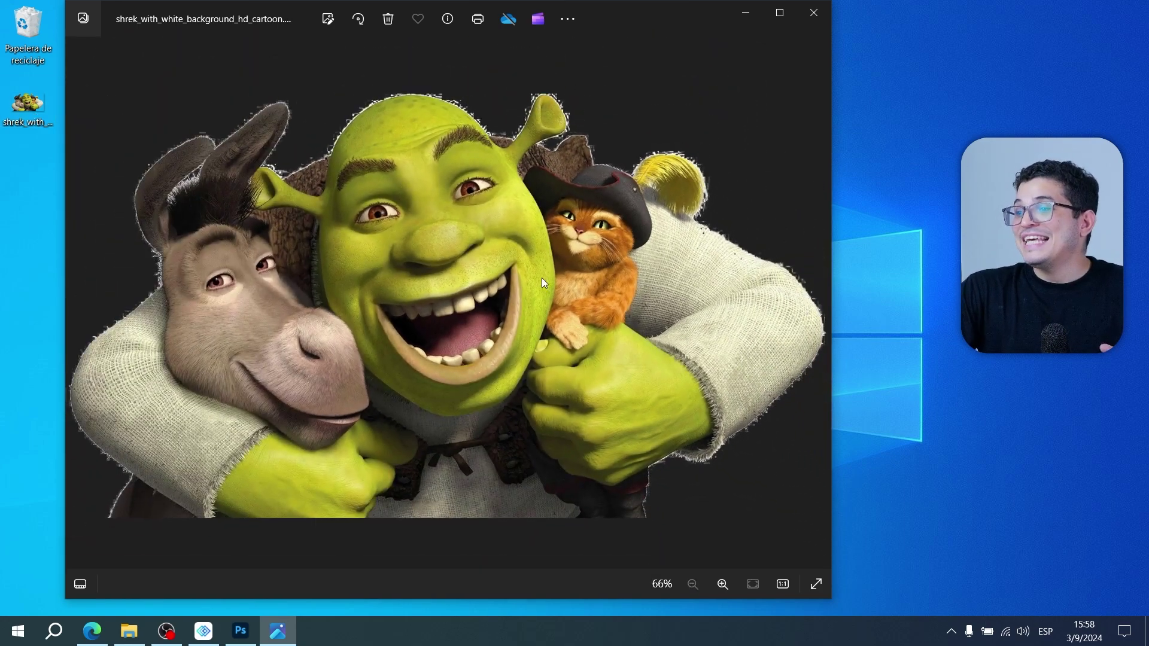